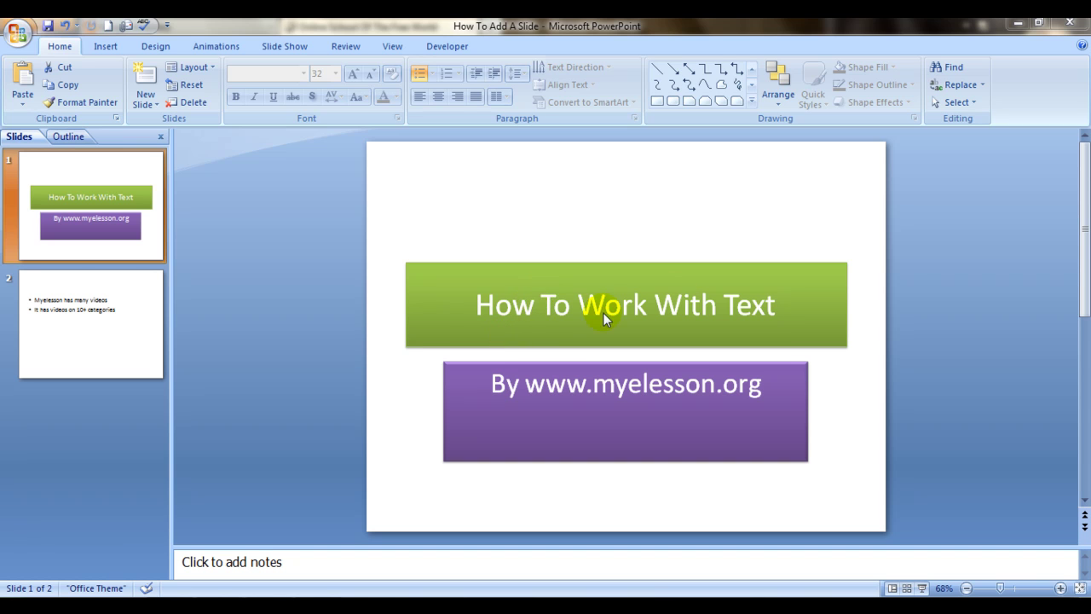
# - Add a third bullet reading "MS Word – Home Tab" to the list on slide 2
pyautogui.click(64, 307)
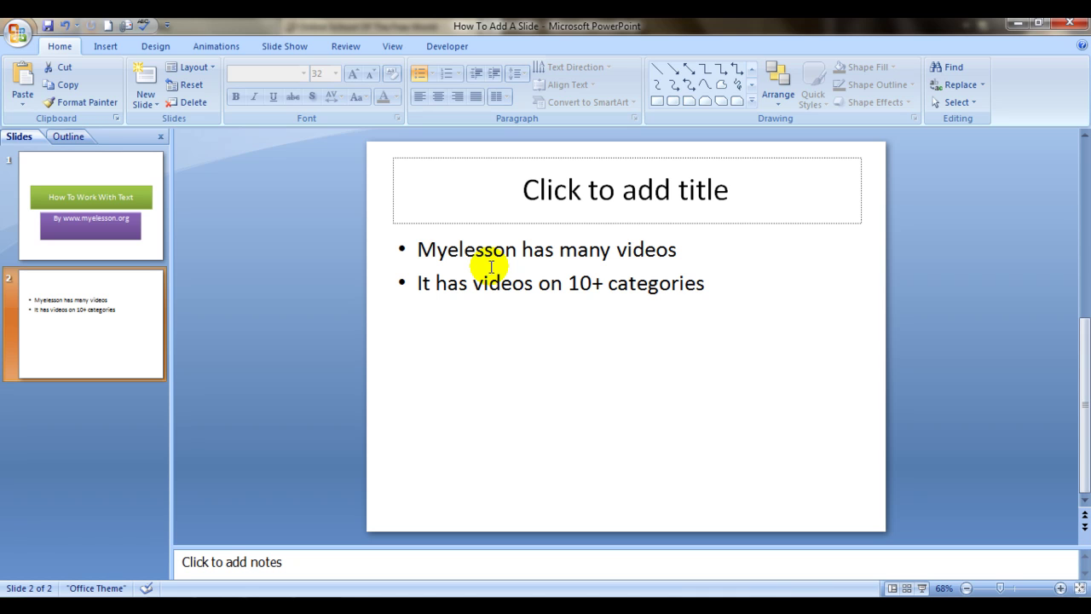
pyautogui.click(461, 249)
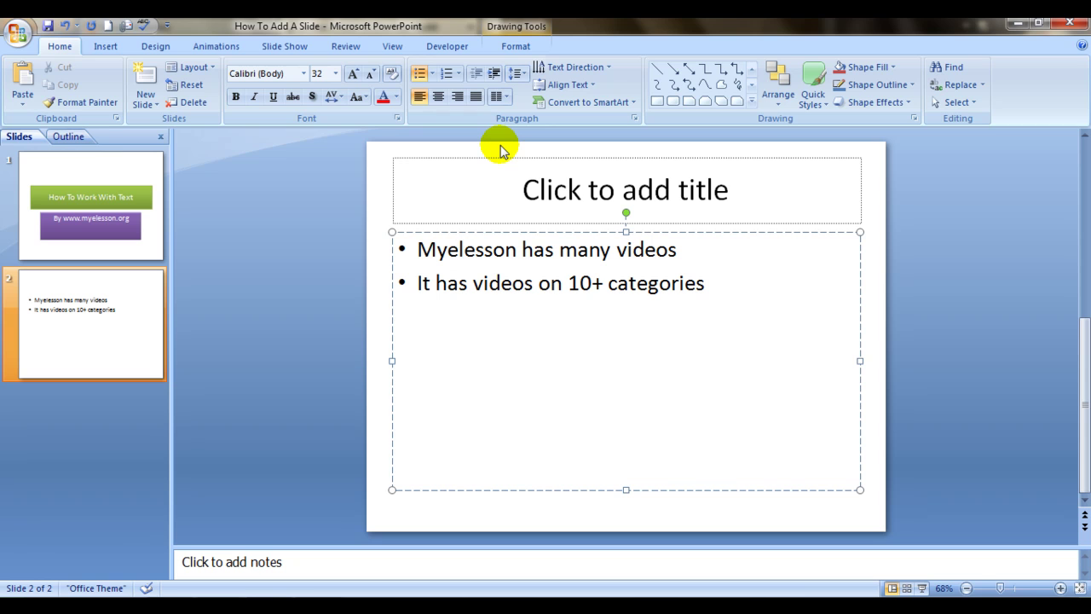
pyautogui.click(711, 283)
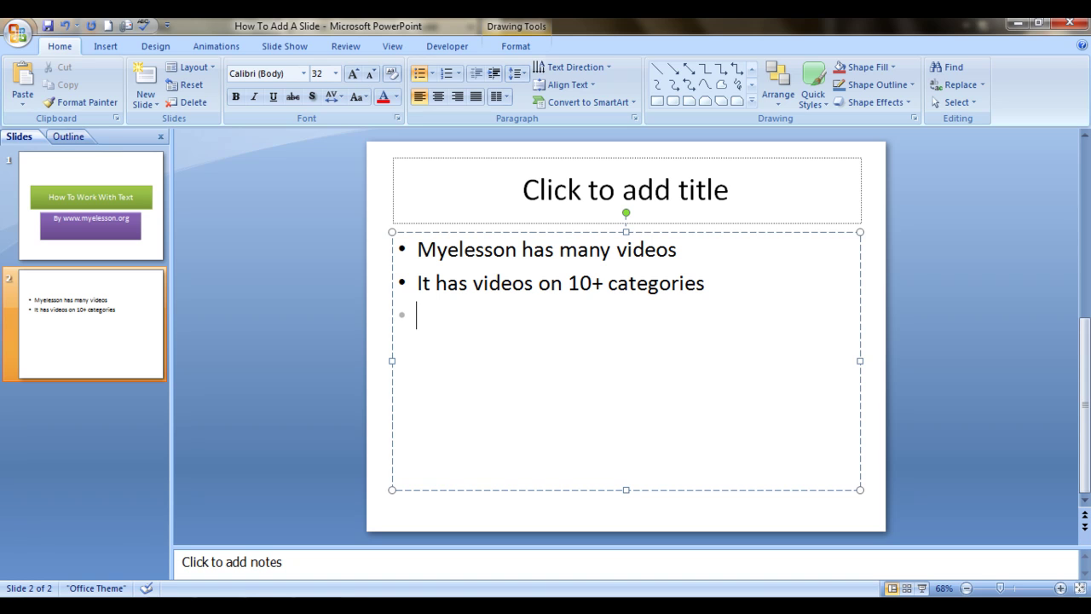
pyautogui.write('W')
pyautogui.press('BackSpace')
pyautogui.write('MS Word -')
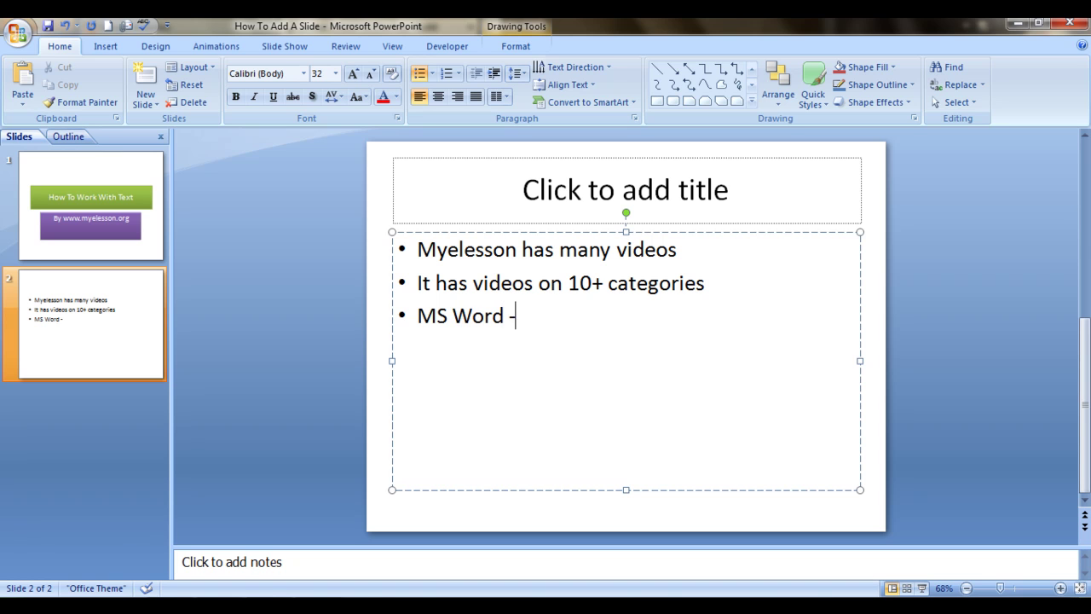
pyautogui.write(' Home Tab')
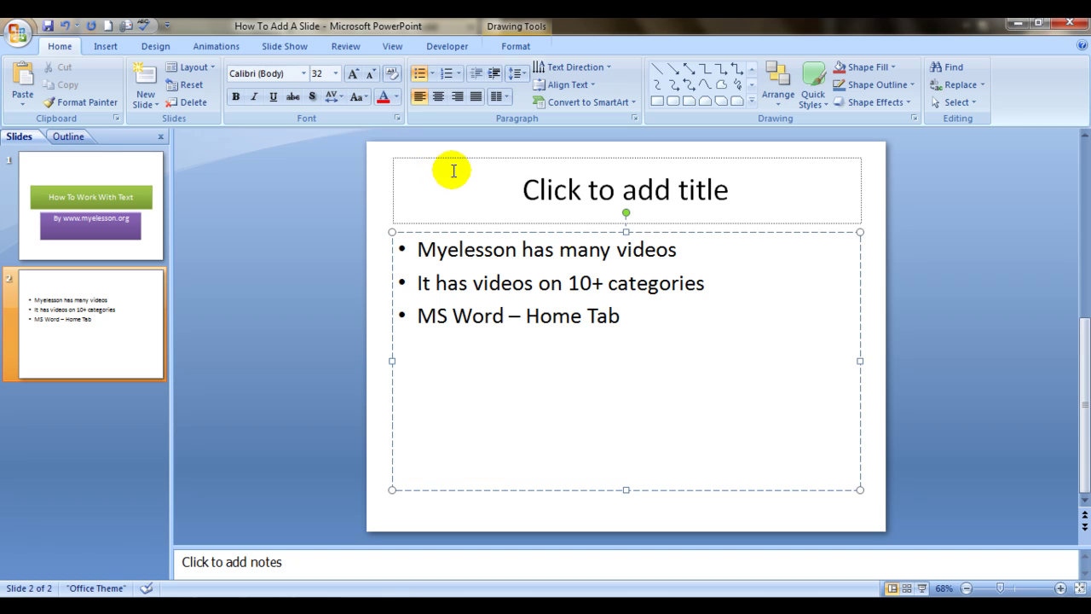
# - Draw a small five-point star below the bullets on slide 2, then deselect it
pyautogui.click(577, 316)
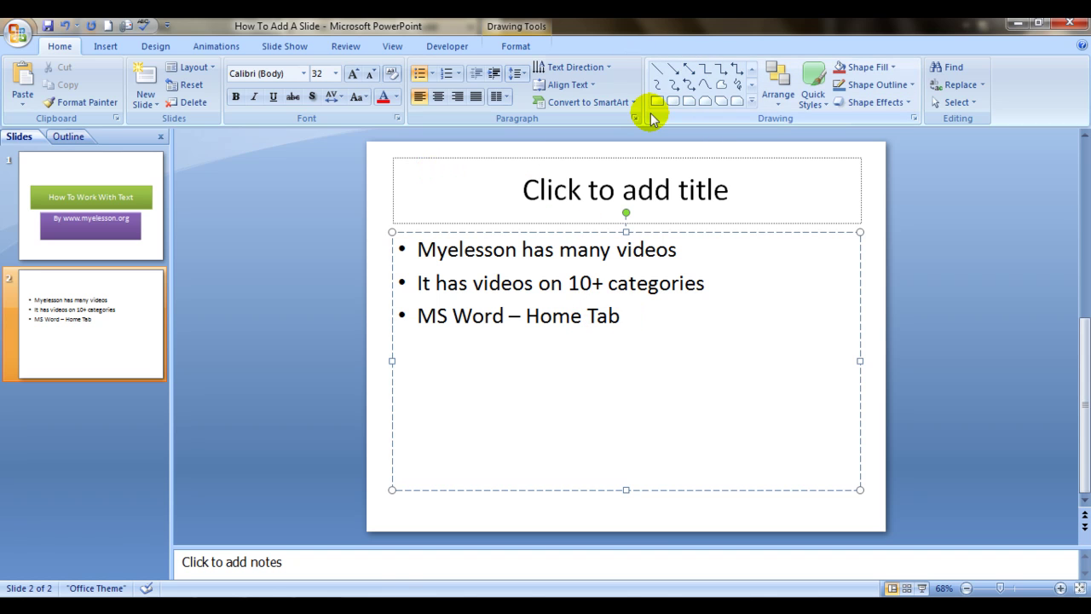
pyautogui.click(751, 68)
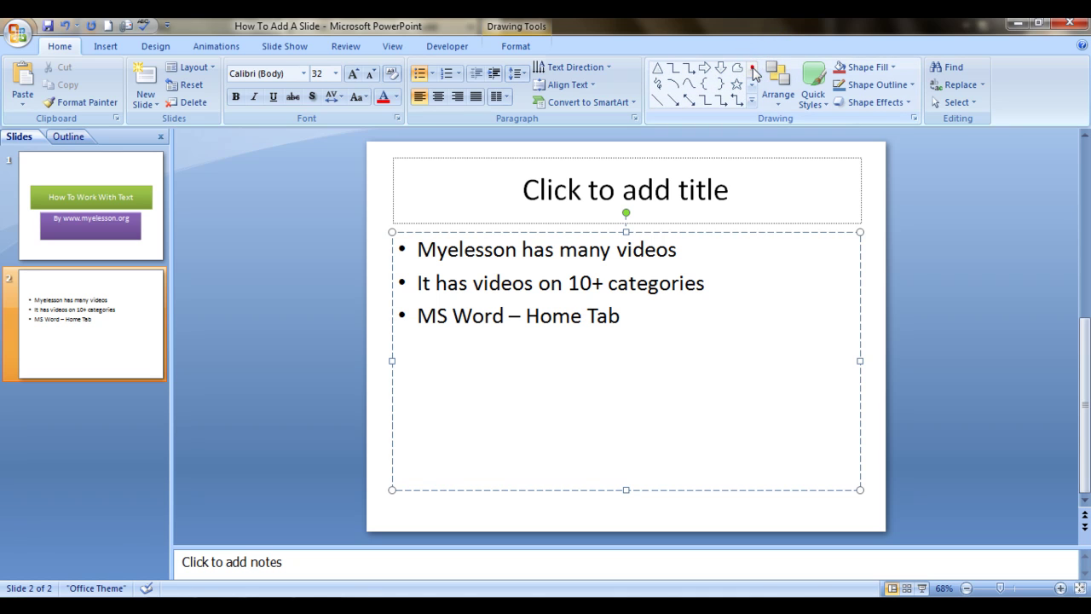
pyautogui.click(752, 67)
pyautogui.click(753, 69)
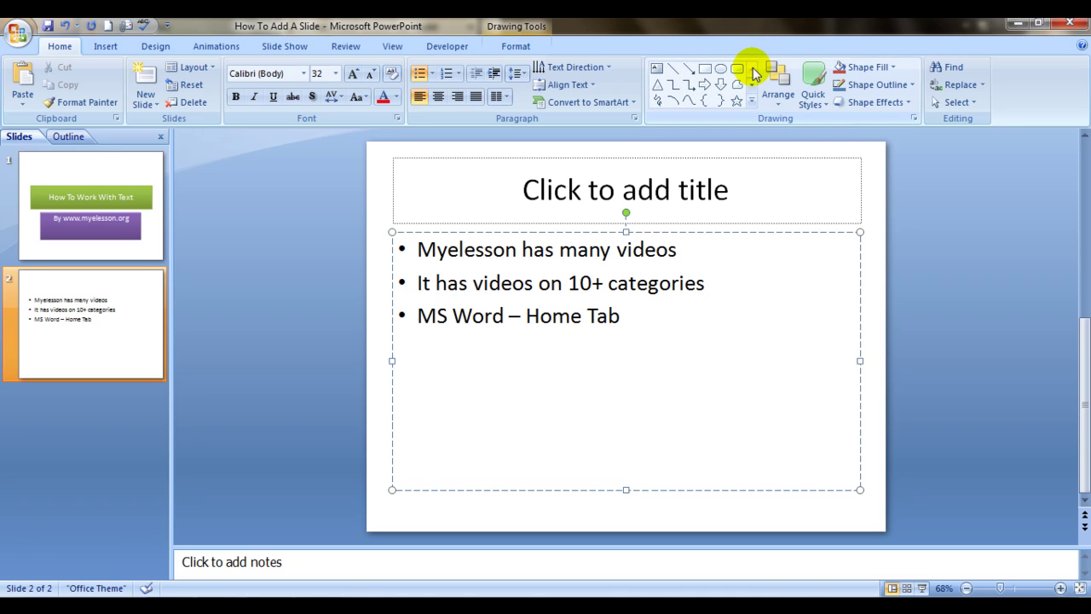
pyautogui.click(630, 315)
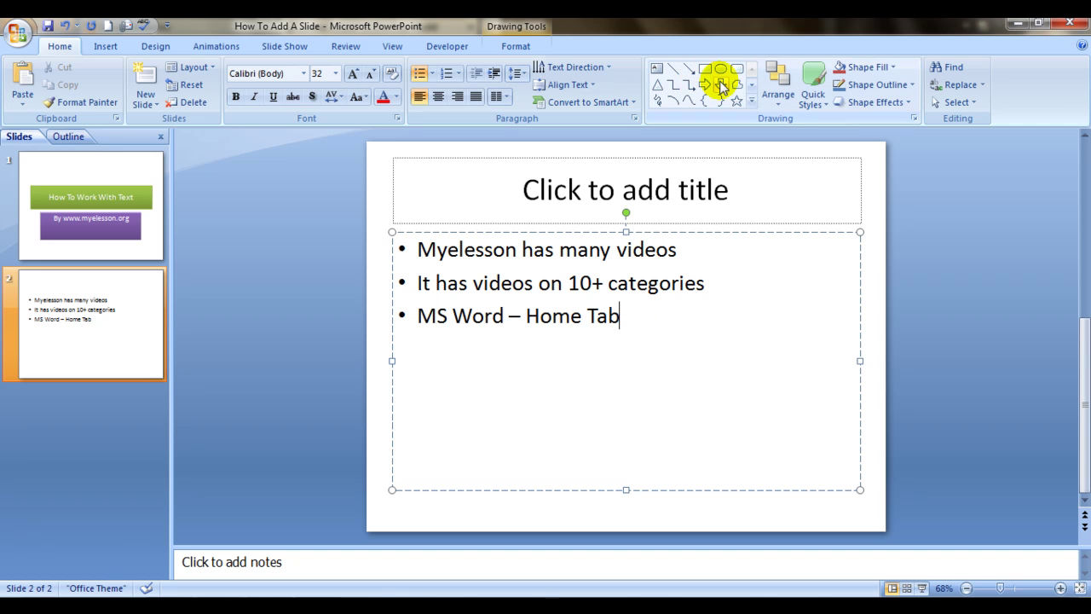
pyautogui.click(737, 101)
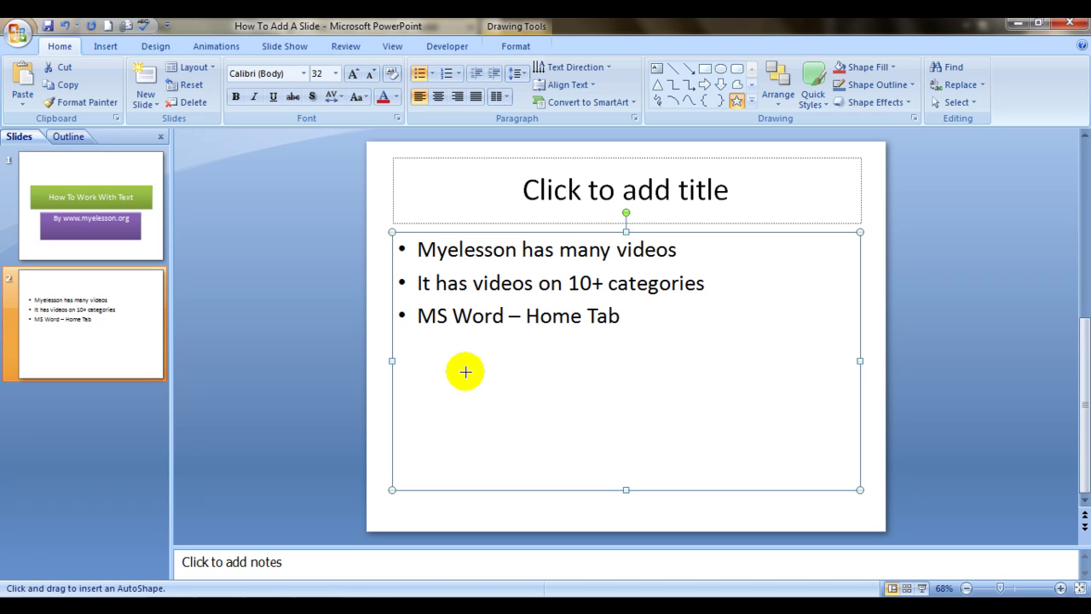
pyautogui.moveTo(465, 371); pyautogui.dragTo(520, 425)
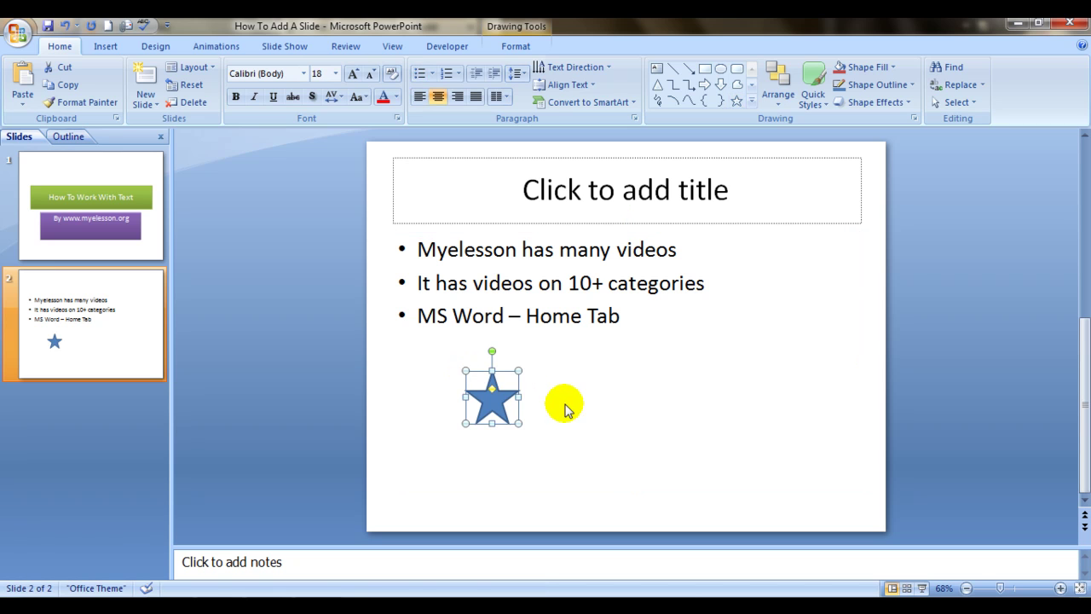
pyautogui.click(564, 405)
pyautogui.click(488, 395)
pyautogui.click(577, 401)
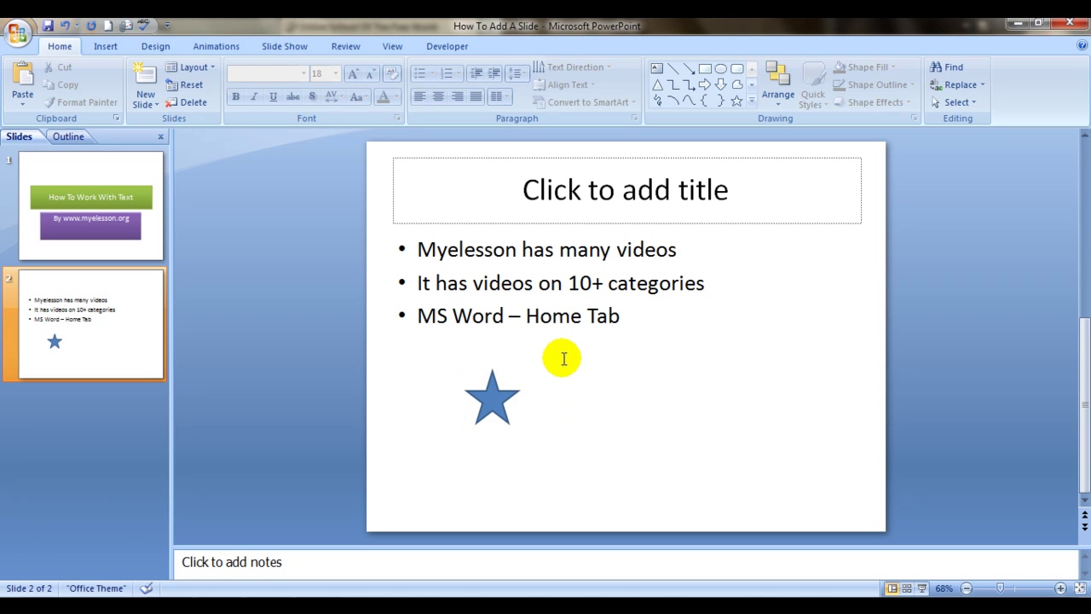
# - Draw a small down arrow beside the star, below the bullets
pyautogui.click(721, 85)
pyautogui.moveTo(593, 382); pyautogui.dragTo(621, 441)
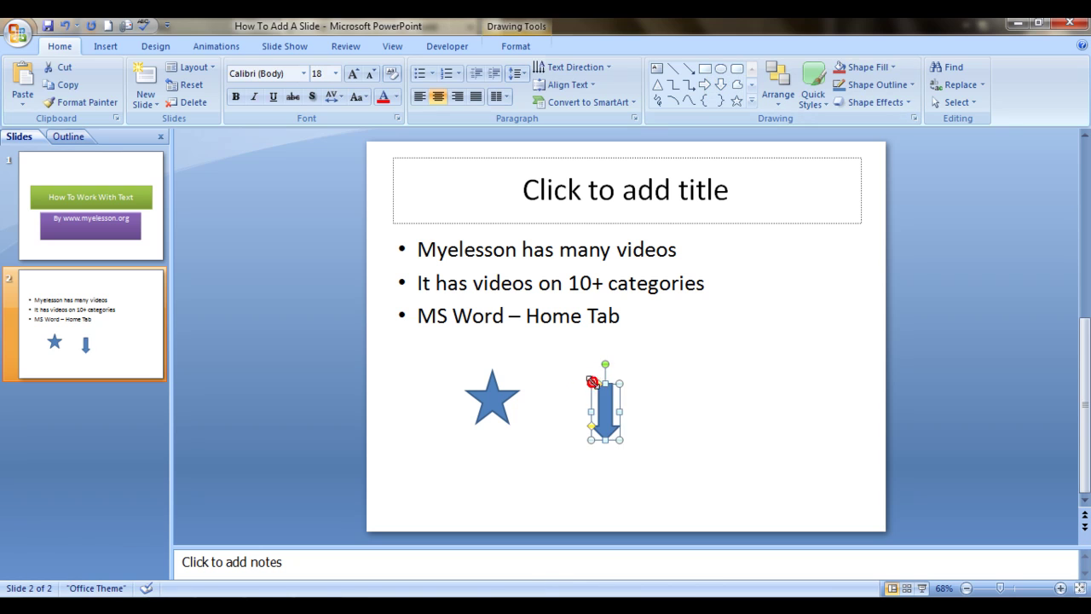
pyautogui.click(676, 388)
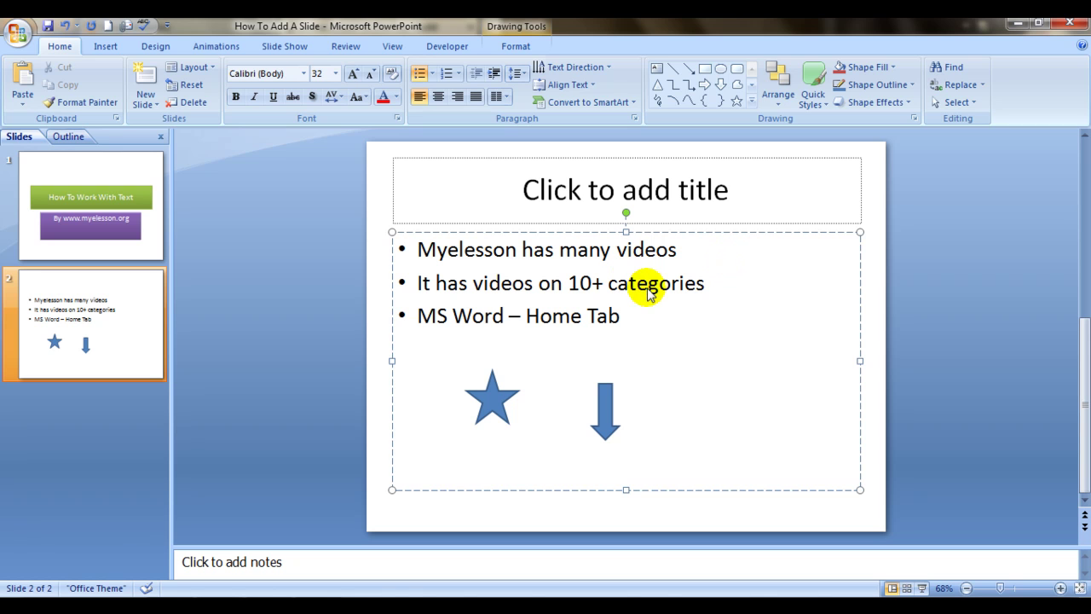
# - Apply the light aqua gradient quick style from the fourth row to the bulleted text box on slide 2
pyautogui.click(126, 180)
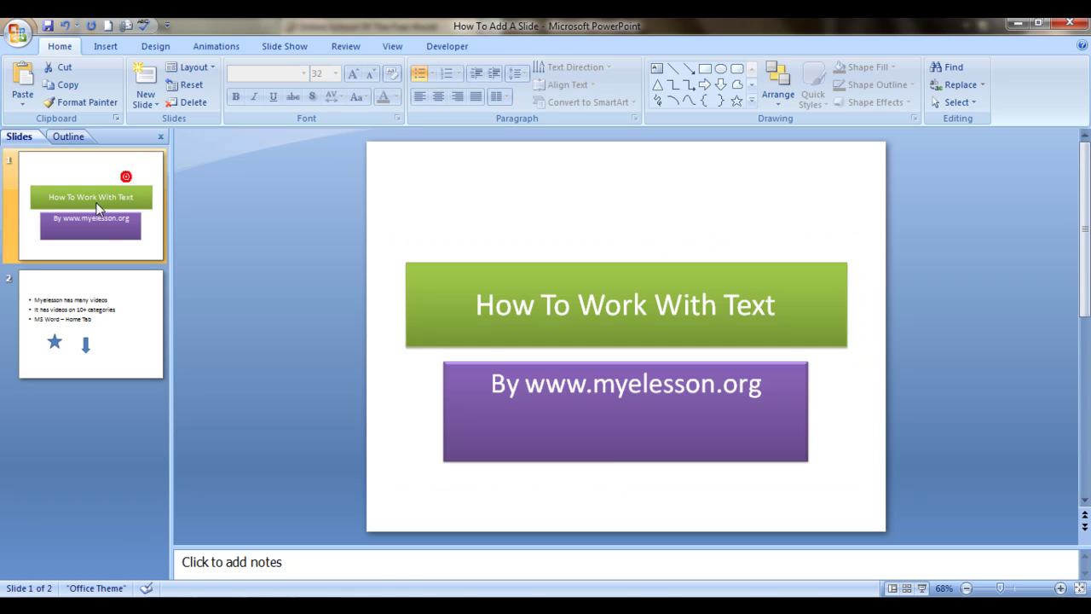
pyautogui.click(100, 320)
pyautogui.click(484, 250)
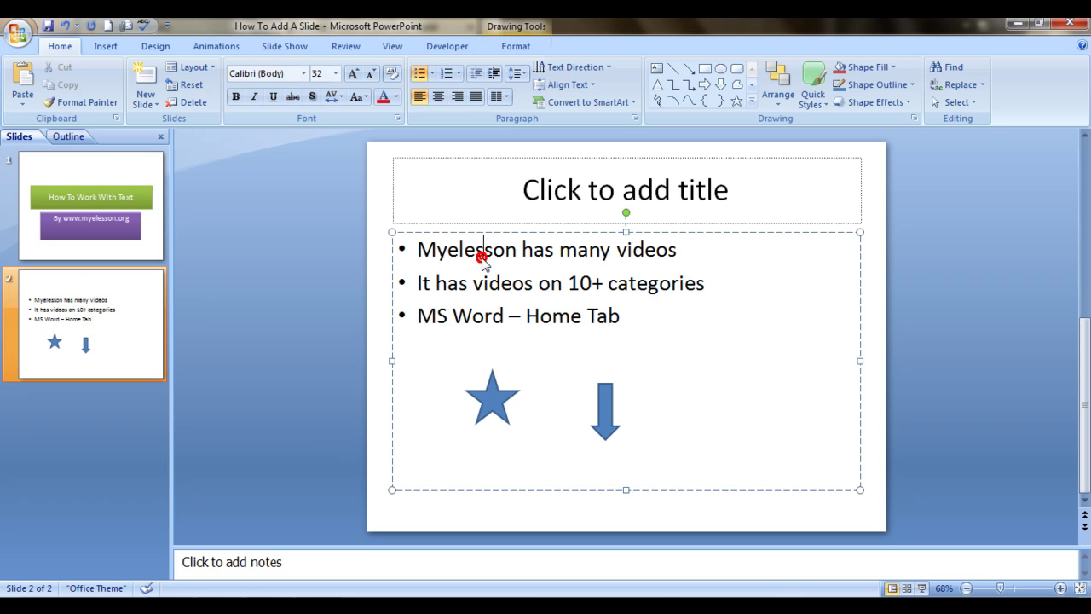
pyautogui.click(821, 95)
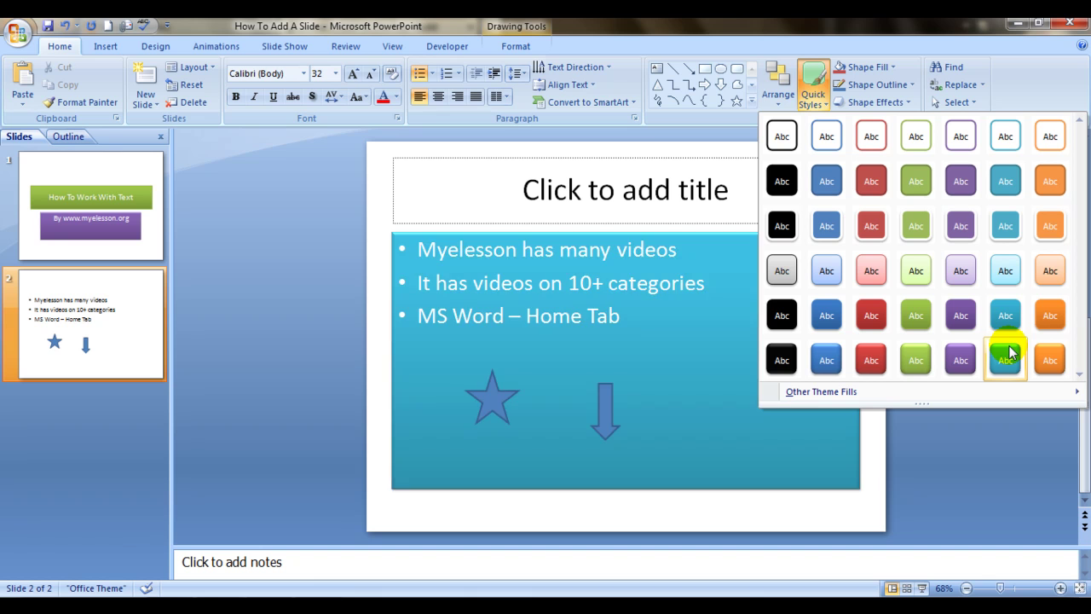
pyautogui.click(1006, 272)
pyautogui.click(761, 369)
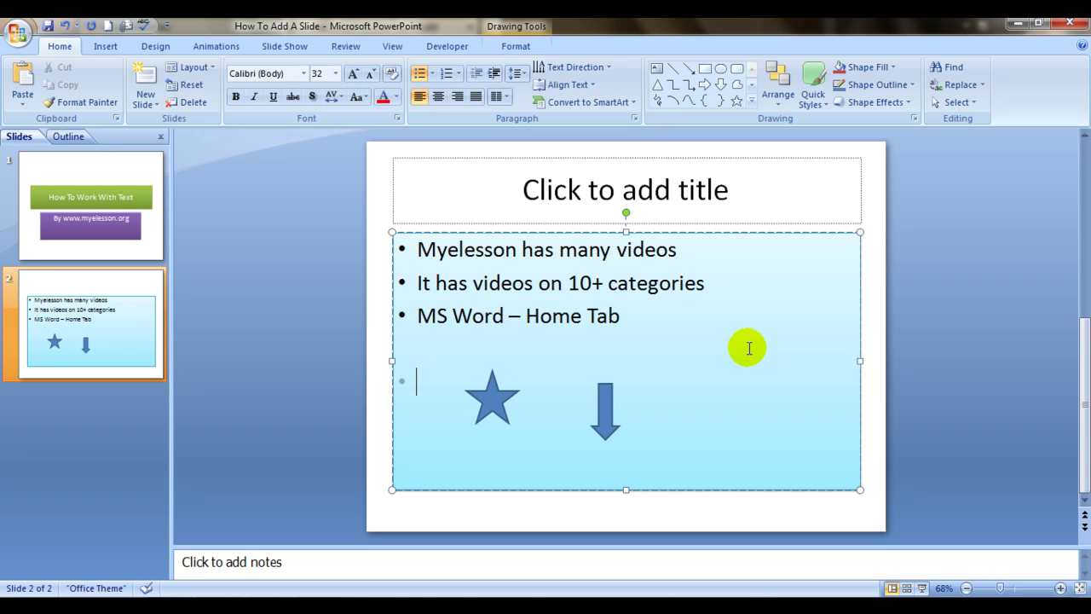
pyautogui.click(652, 196)
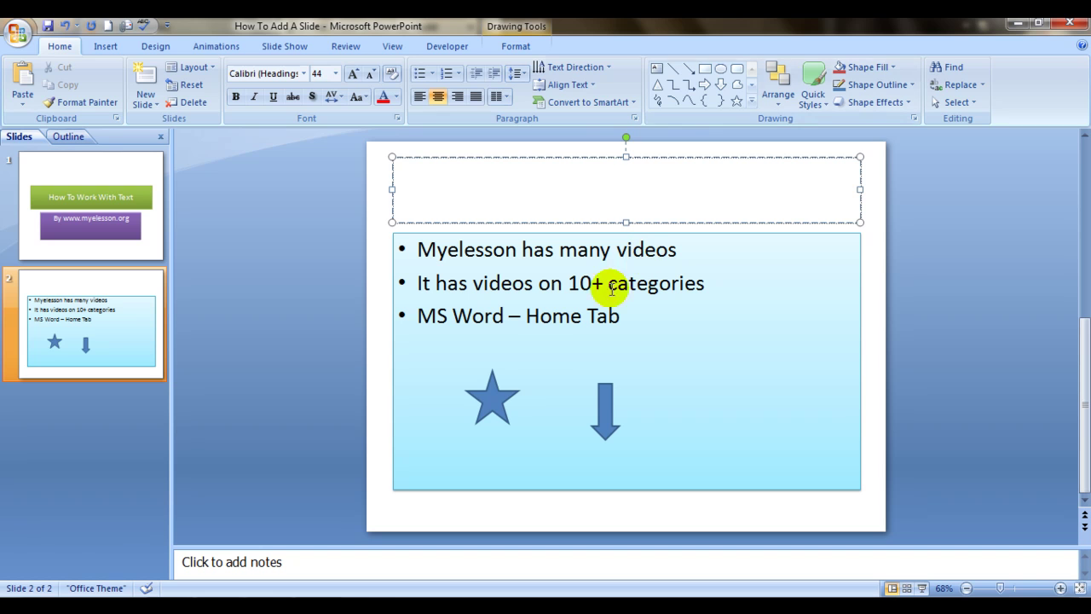
# - Fill the star with the standard Red color
pyautogui.click(503, 392)
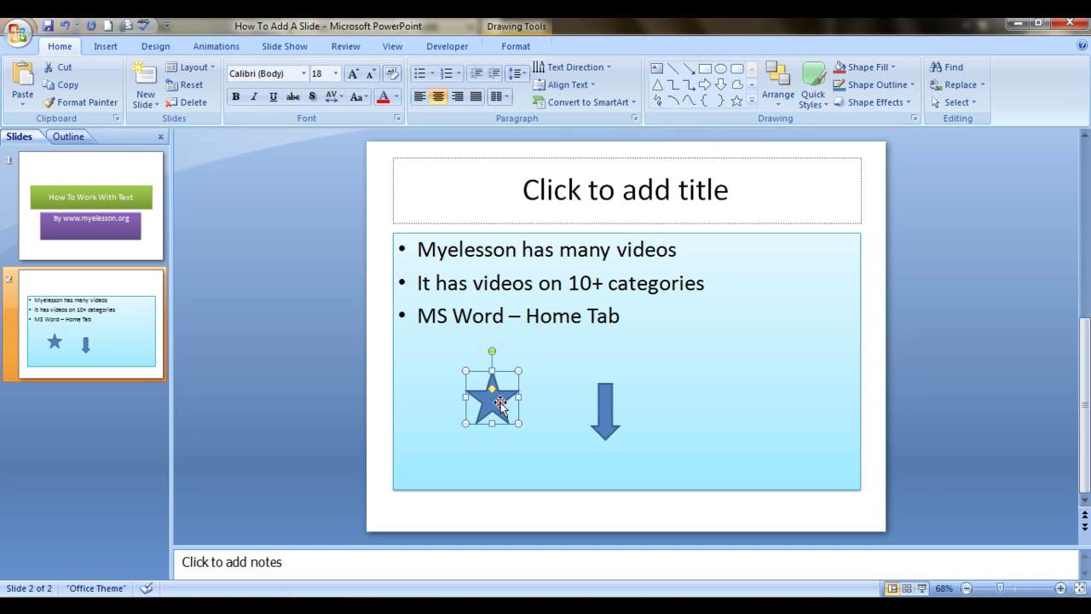
pyautogui.click(894, 68)
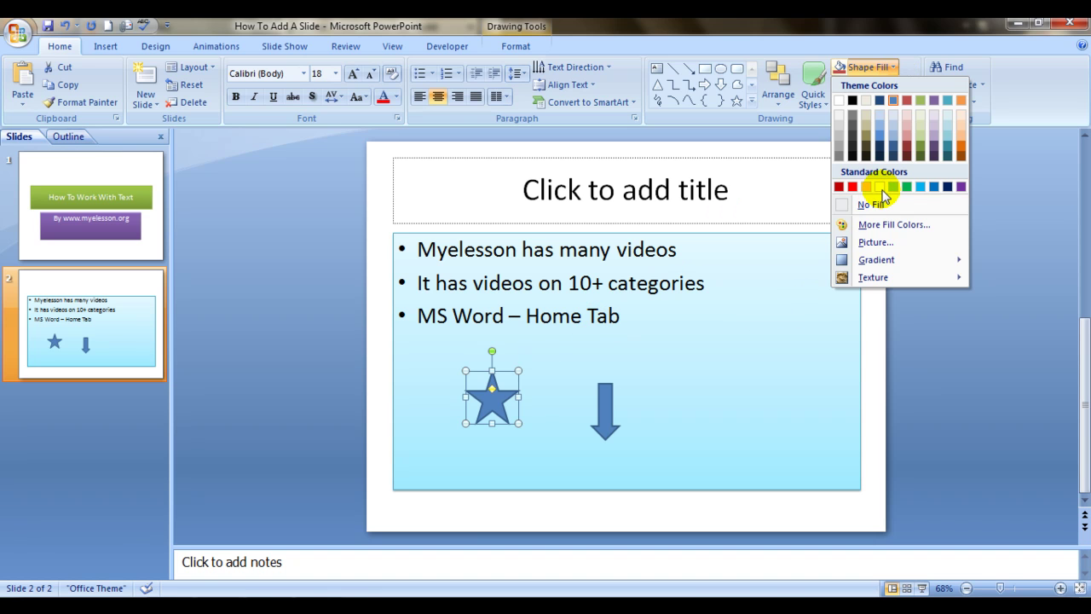
pyautogui.click(494, 383)
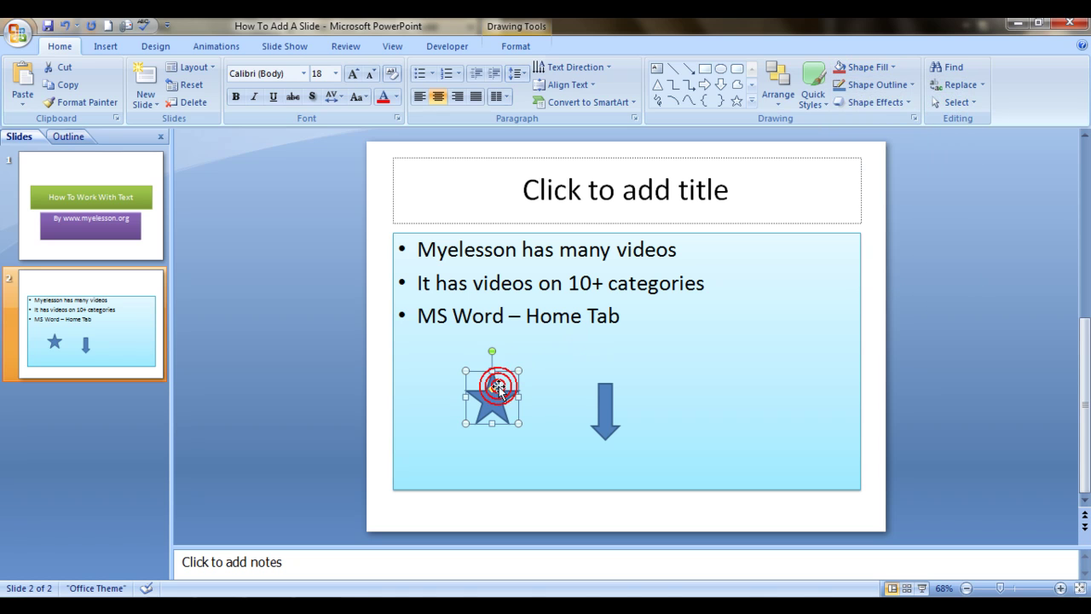
pyautogui.click(863, 67)
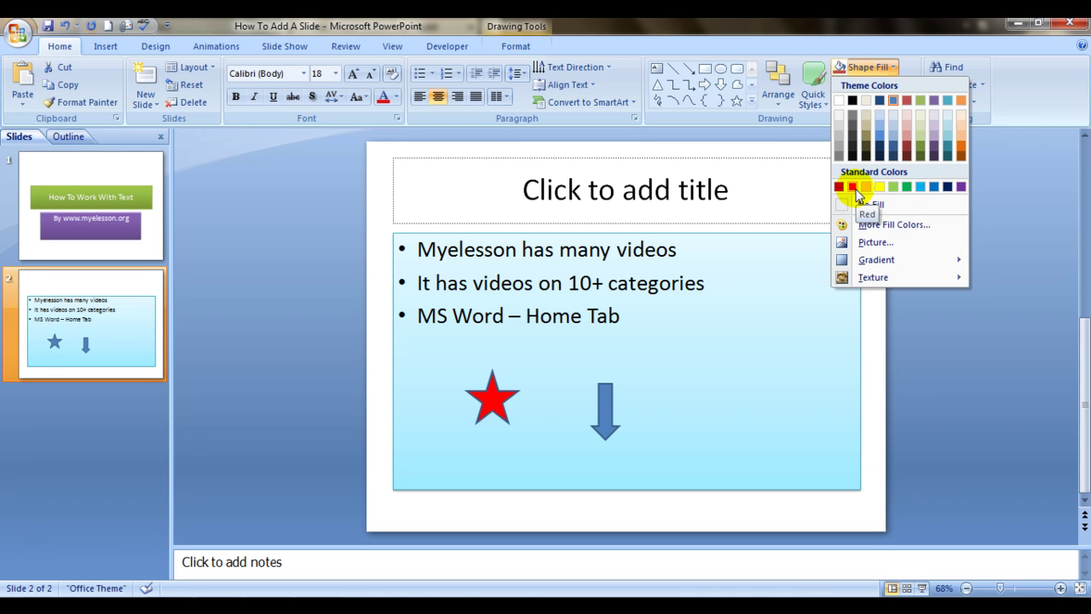
pyautogui.click(853, 187)
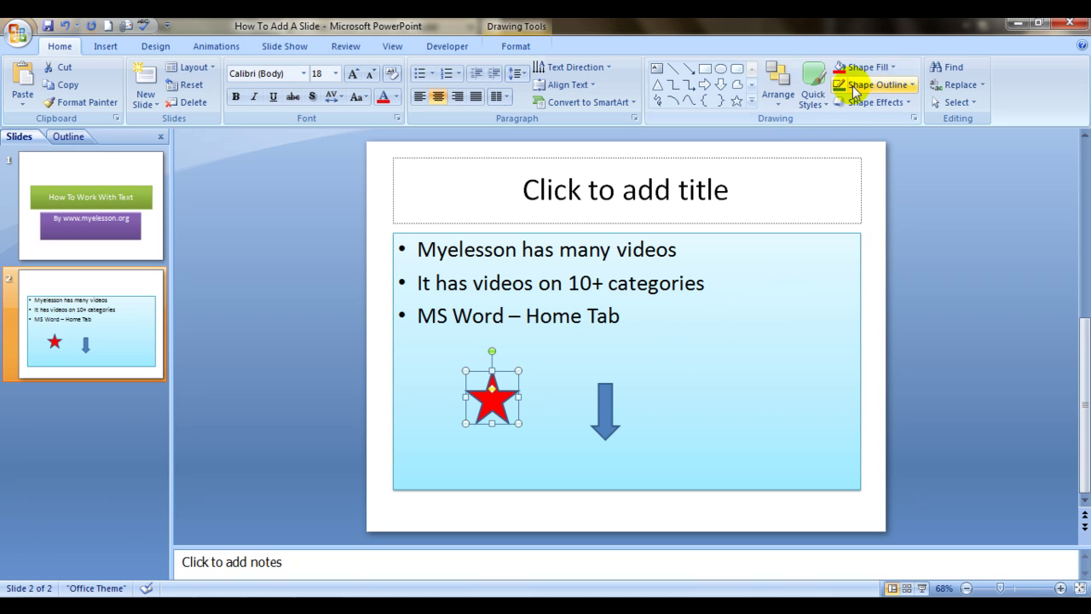
# - Apply the dark gradient variation radiating from the center to the star's fill
pyautogui.click(878, 67)
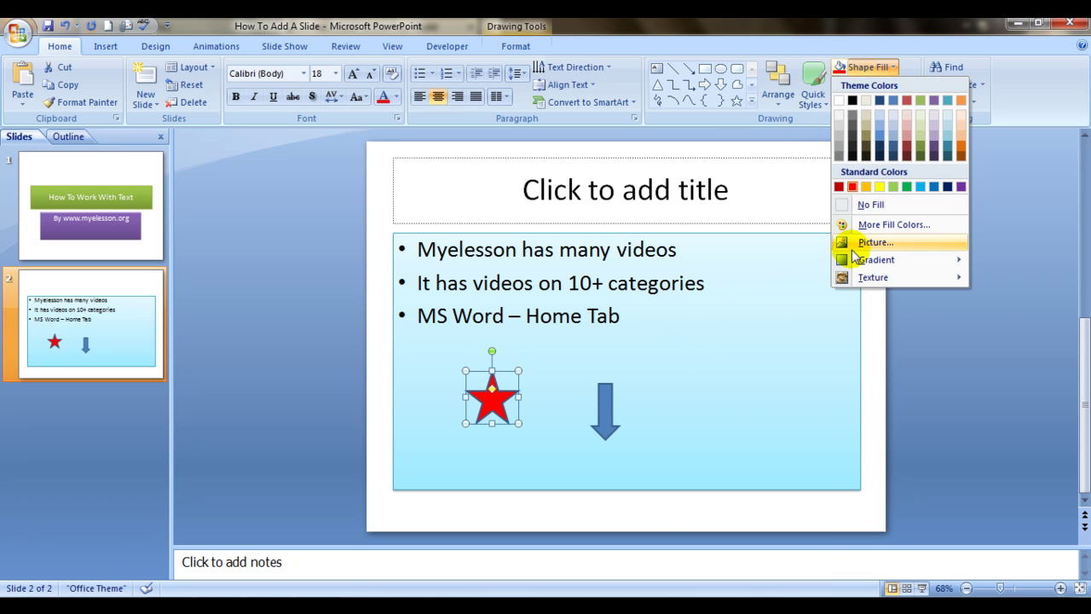
pyautogui.moveTo(869, 259)
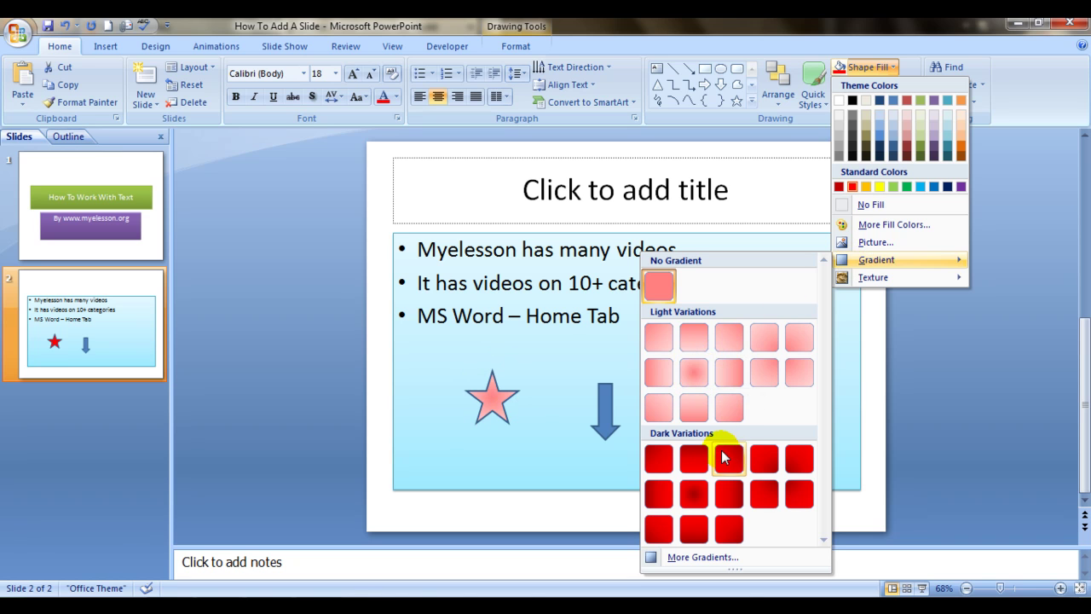
pyautogui.click(691, 496)
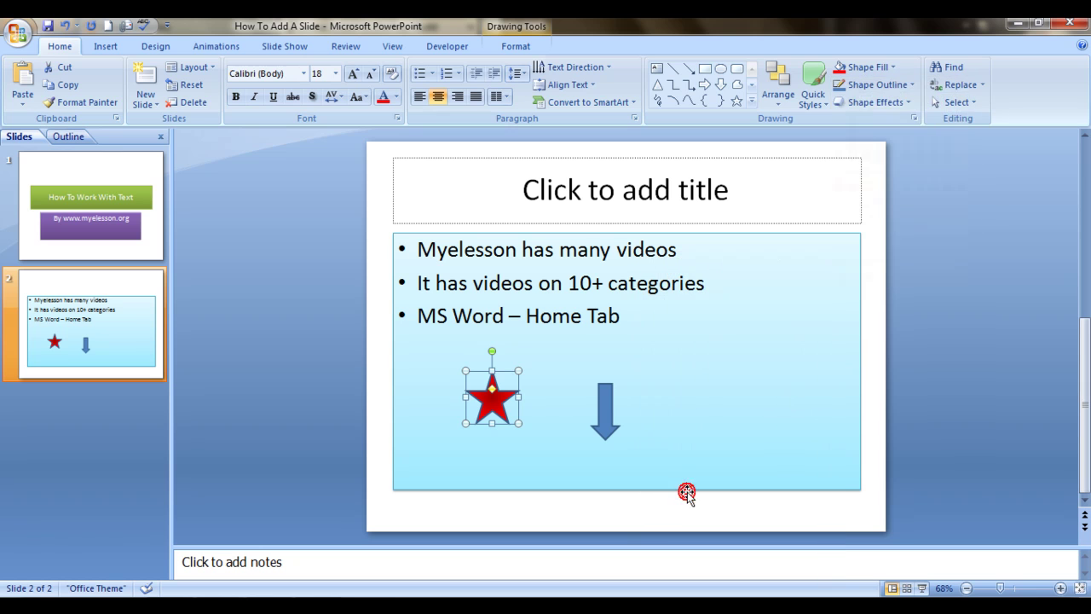
# - Fill the star with the fossil fish texture
pyautogui.click(877, 67)
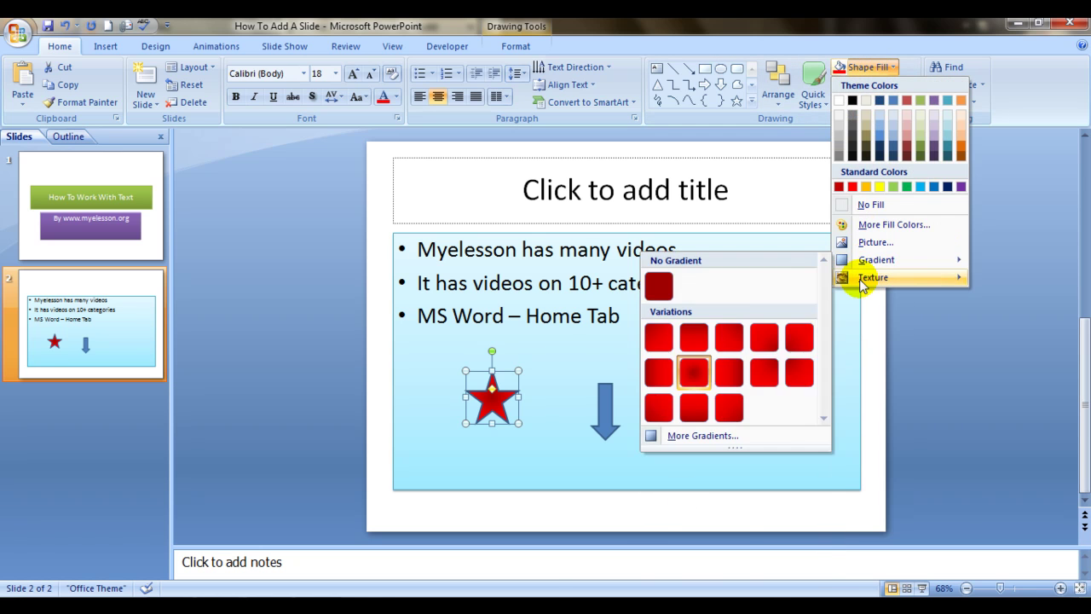
pyautogui.moveTo(859, 279)
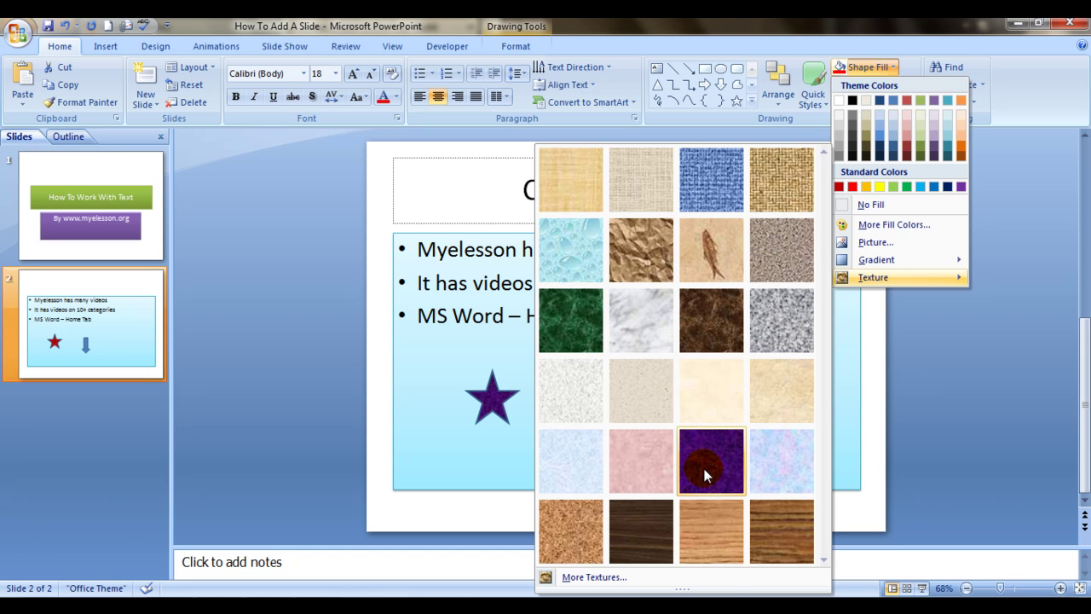
pyautogui.click(717, 257)
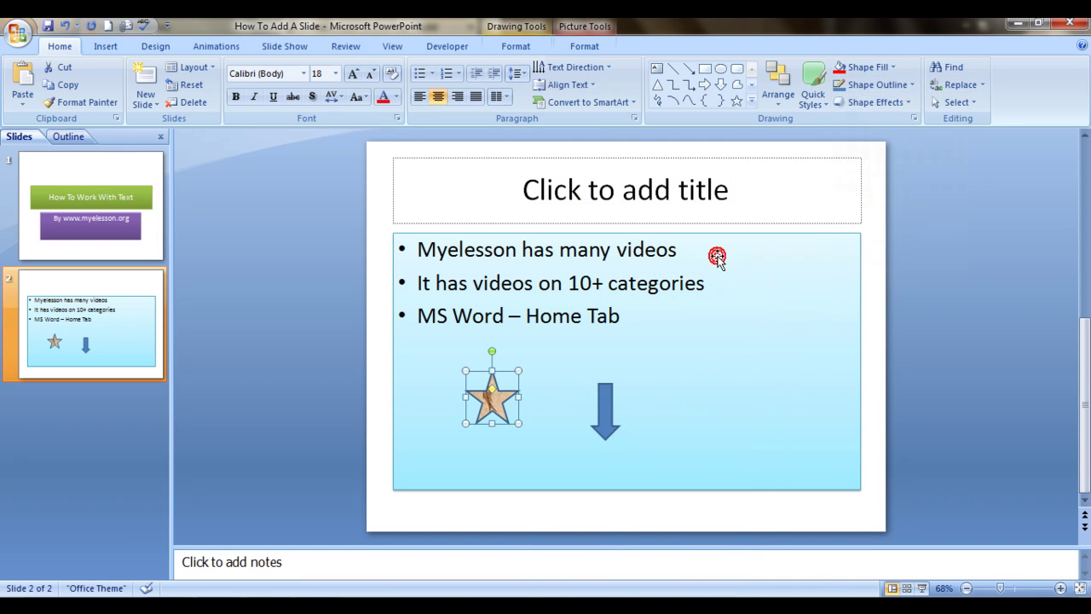
# - Preview the available shadow effects on the bulleted text box without applying one
pyautogui.click(625, 363)
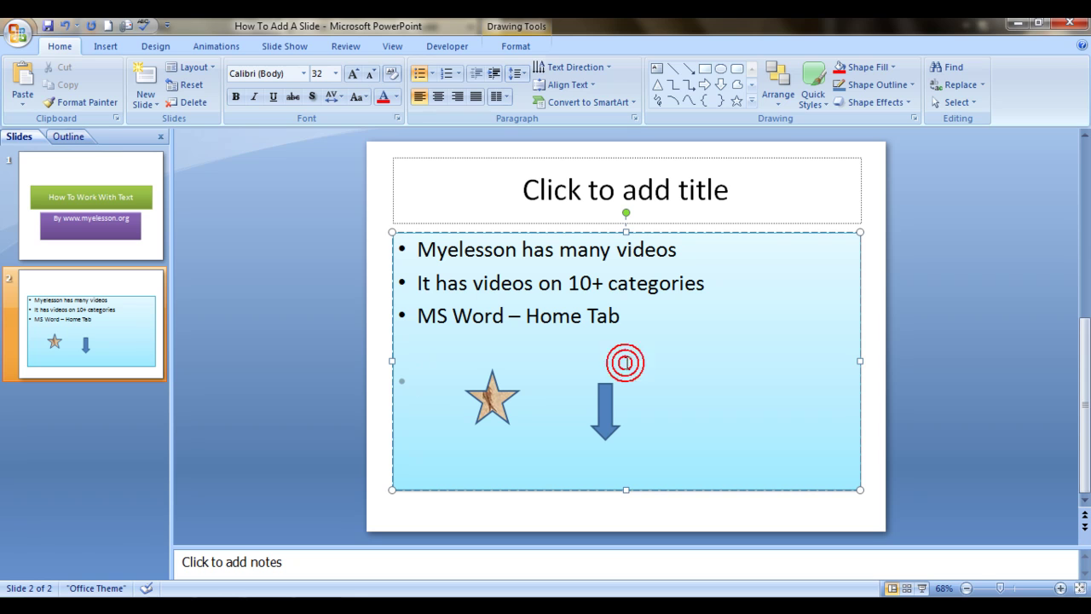
pyautogui.click(905, 107)
pyautogui.moveTo(872, 175)
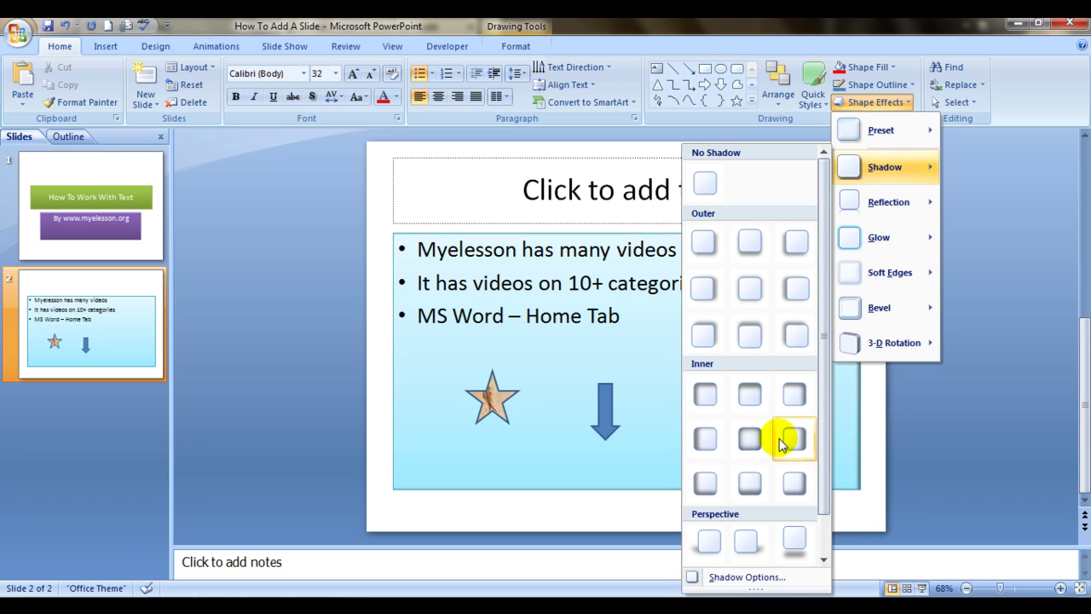
pyautogui.click(500, 397)
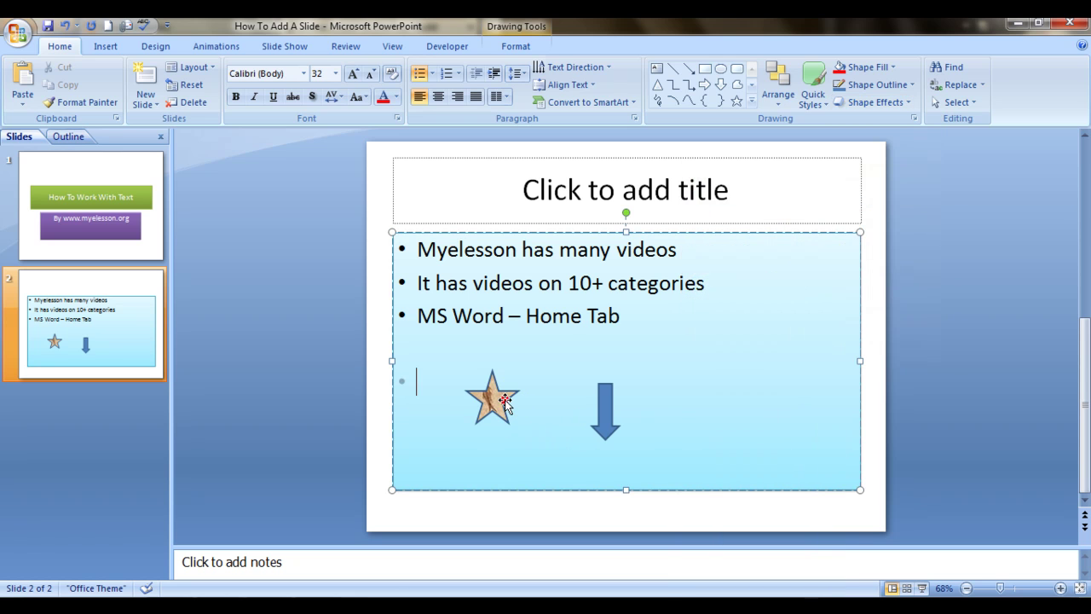
# - Apply the perspective shadow that falls directly beneath the shape to the star
pyautogui.click(500, 397)
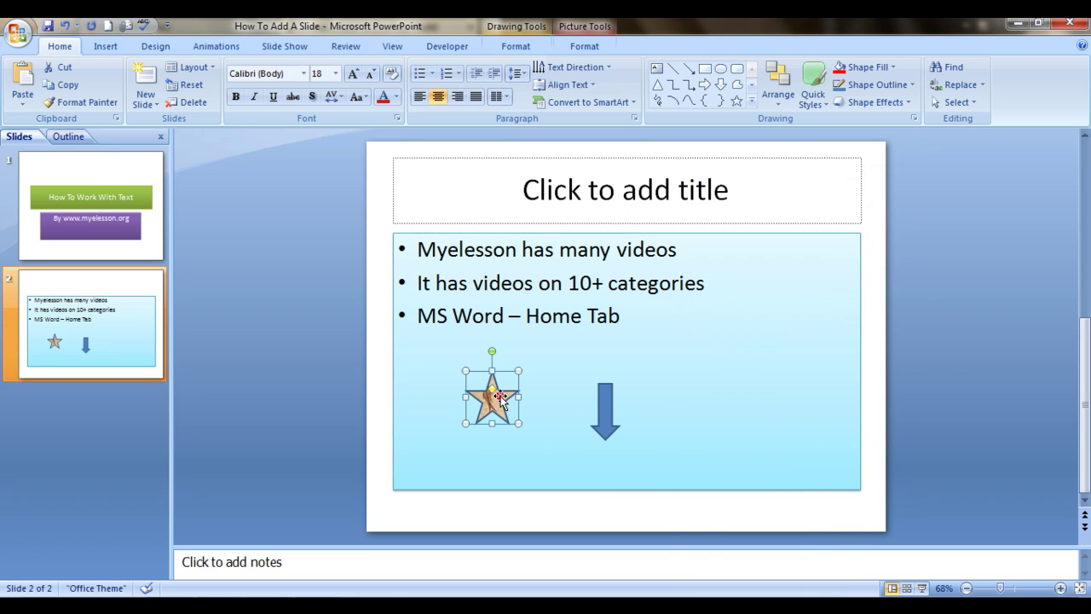
pyautogui.click(888, 104)
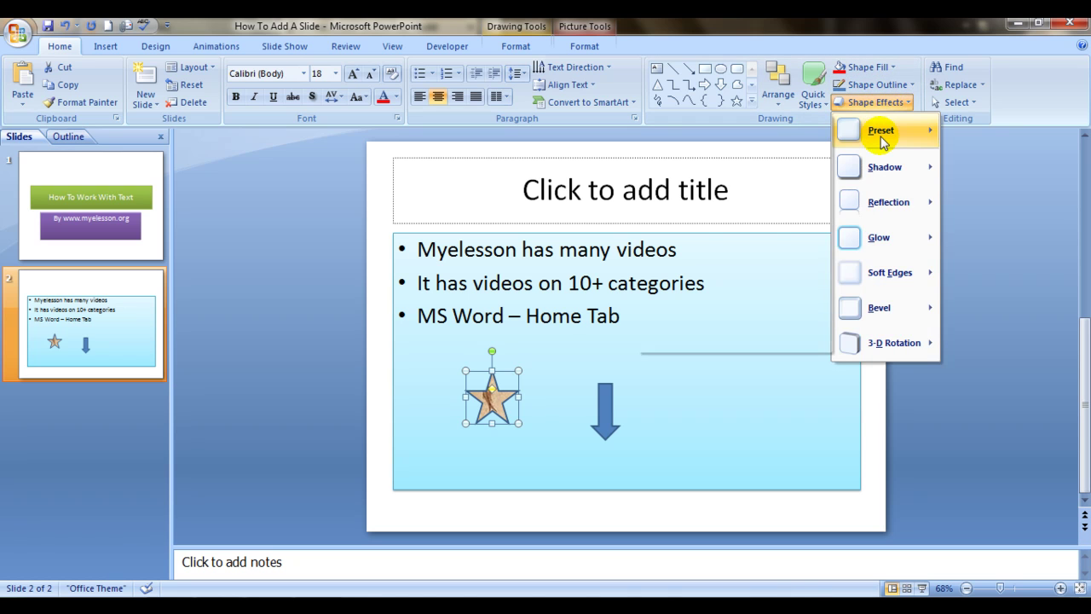
pyautogui.moveTo(883, 140)
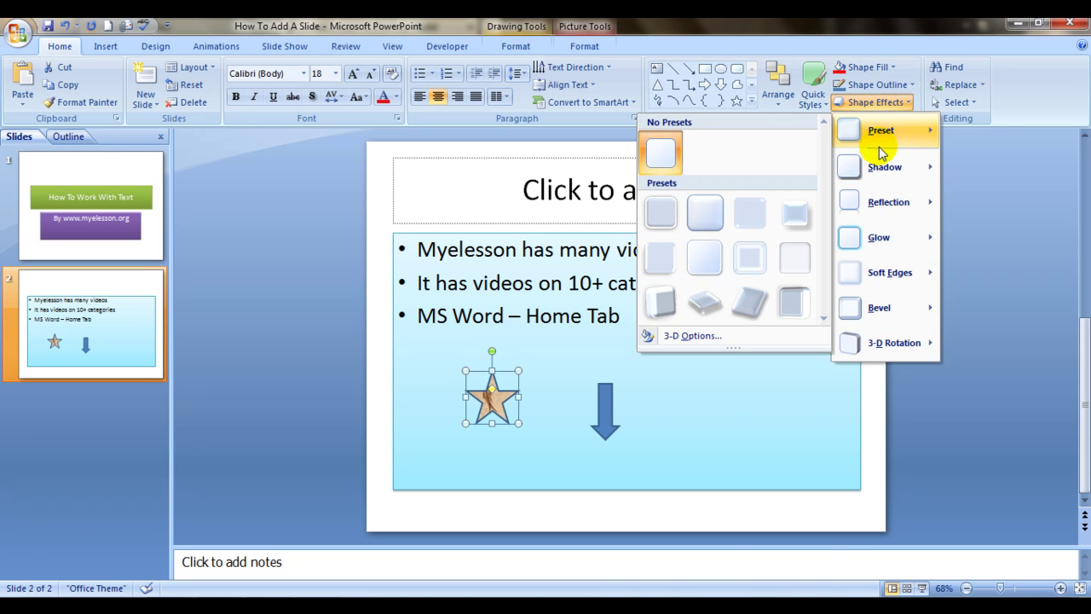
pyautogui.moveTo(875, 175)
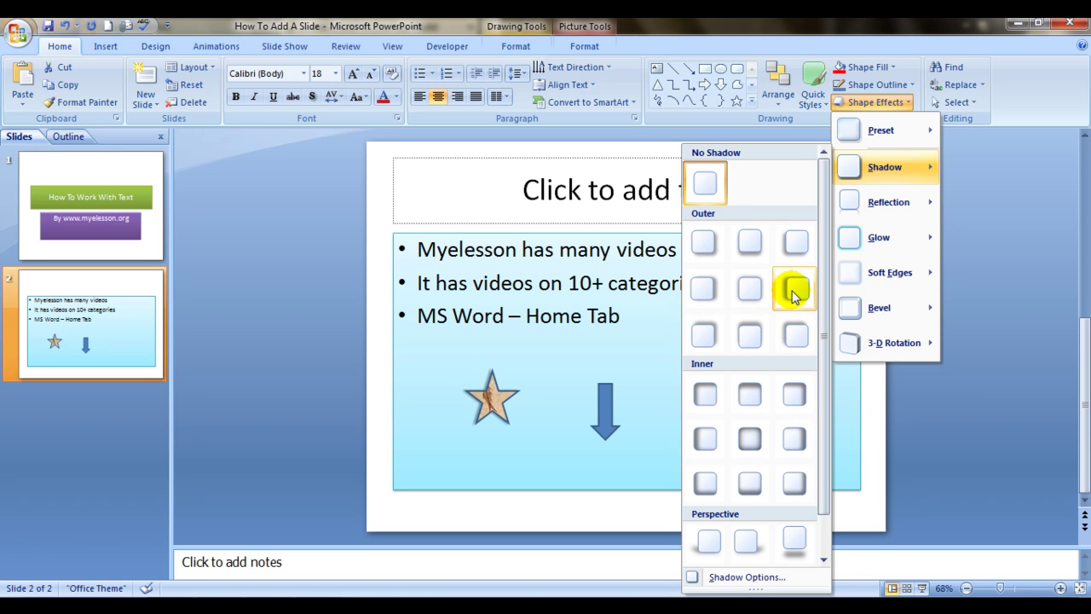
pyautogui.click(795, 542)
pyautogui.click(761, 453)
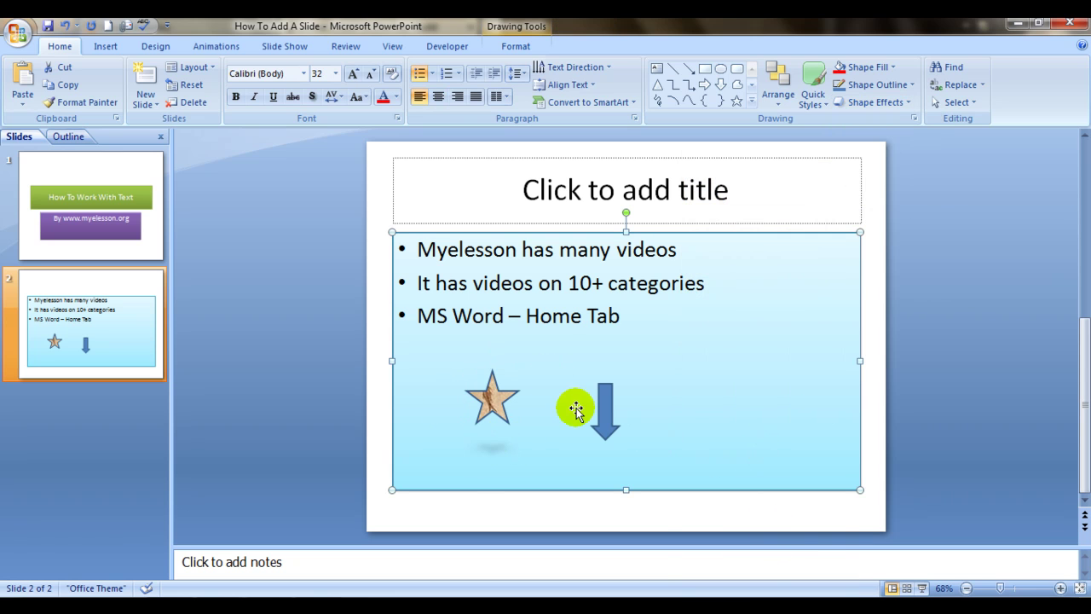
pyautogui.click(877, 102)
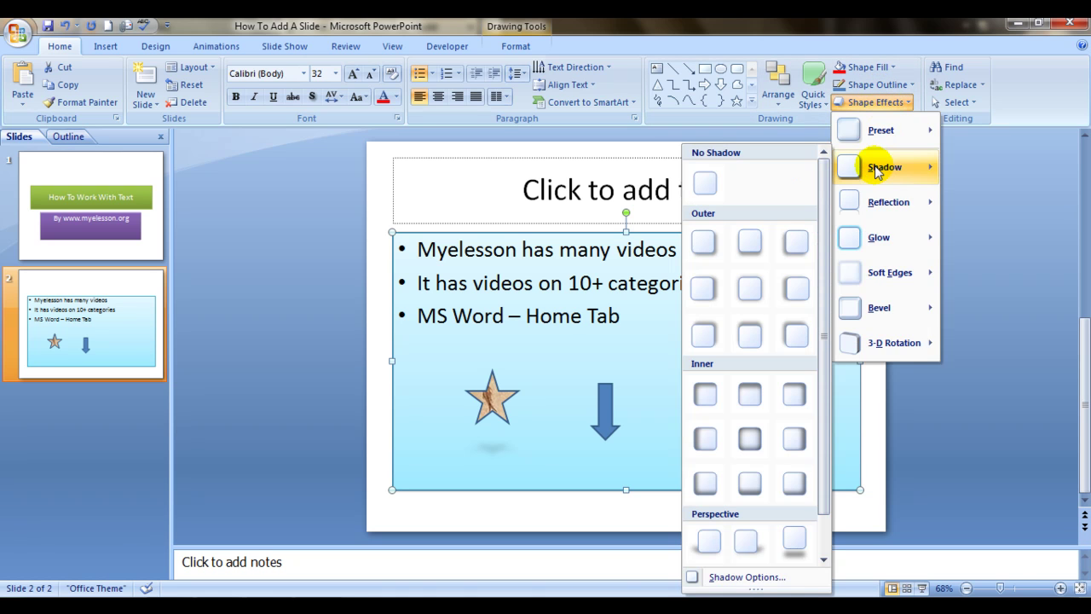
pyautogui.moveTo(866, 238)
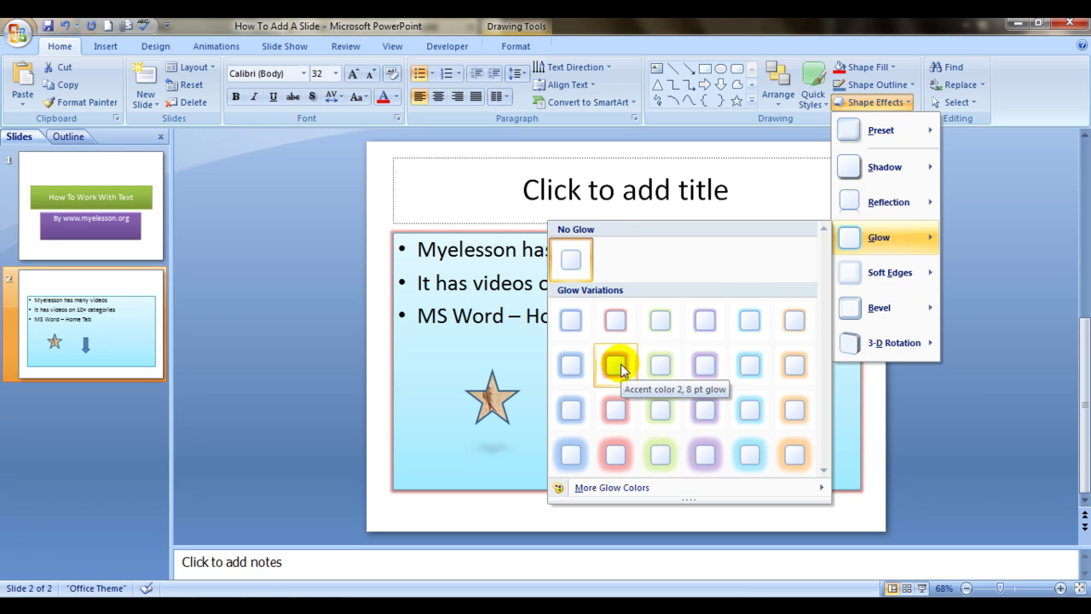
pyautogui.click(496, 394)
# - Apply the purple 8 pt glow variation to the star
pyautogui.click(496, 393)
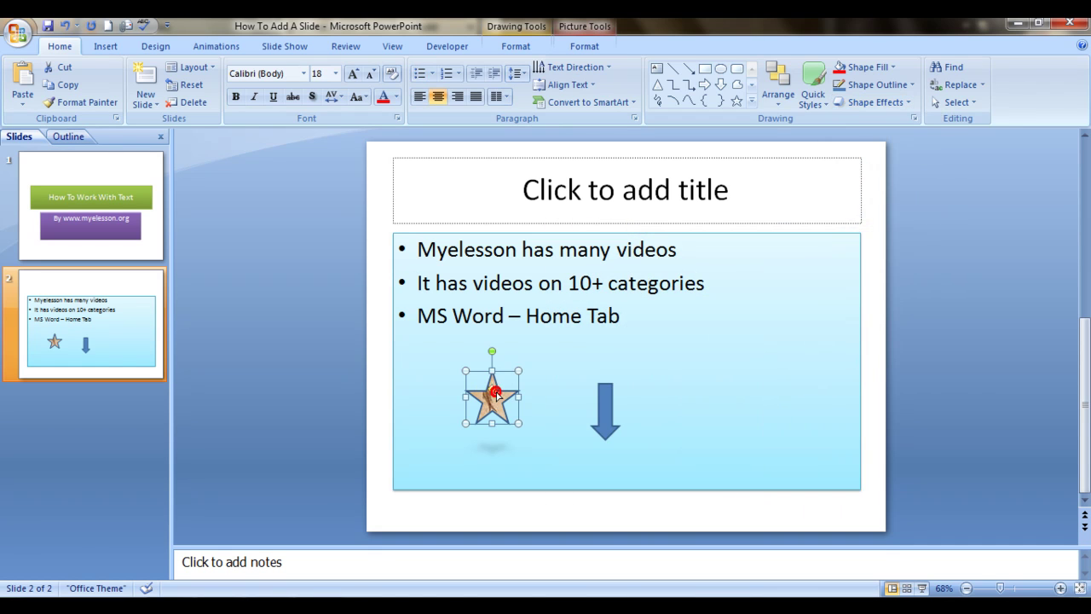
pyautogui.click(895, 103)
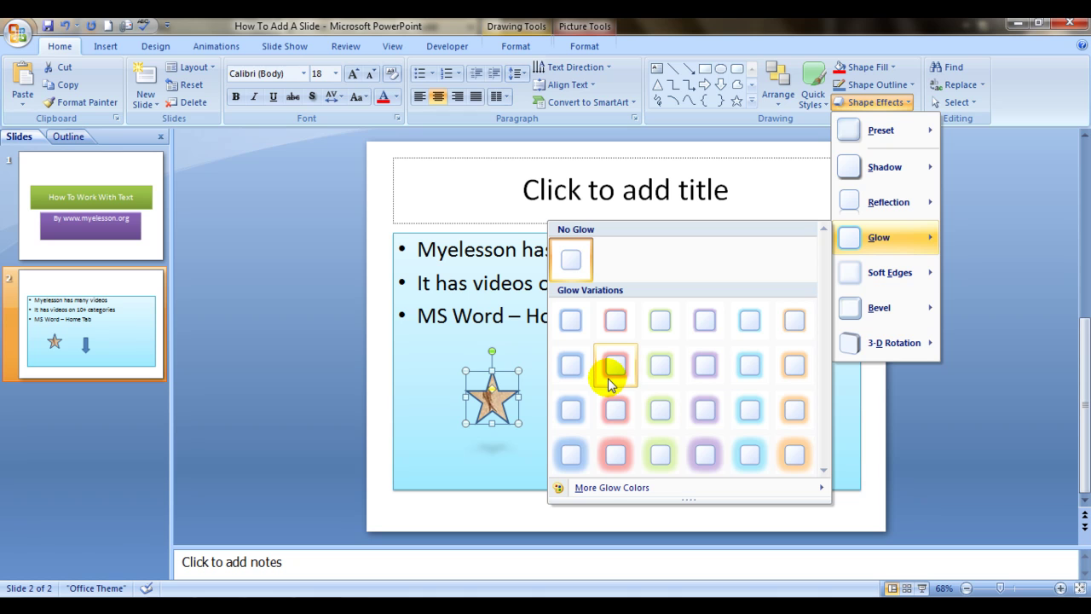
pyautogui.click(704, 365)
pyautogui.click(918, 394)
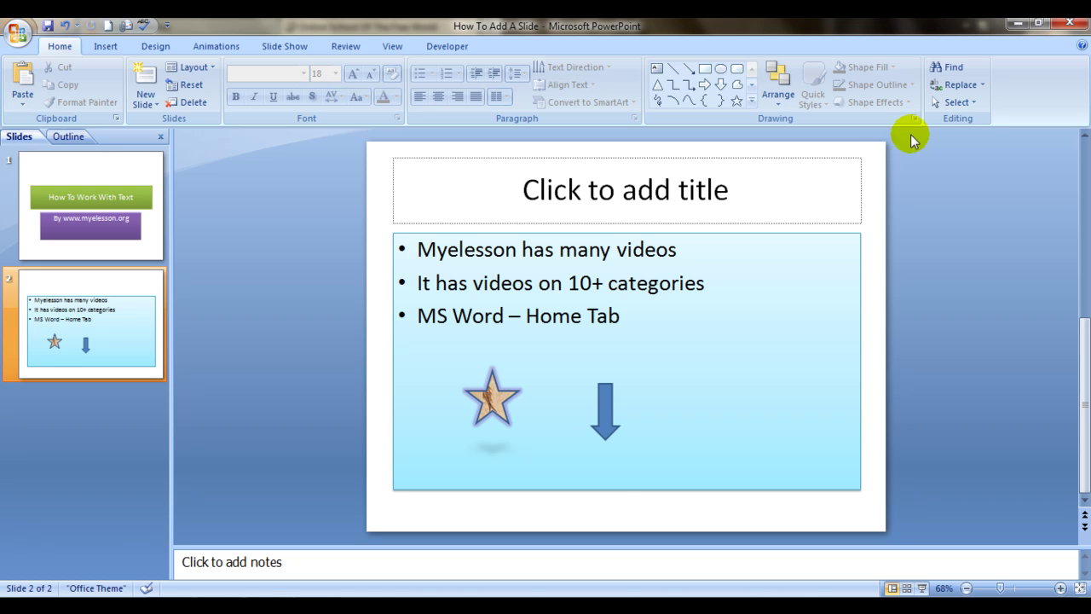
pyautogui.click(635, 346)
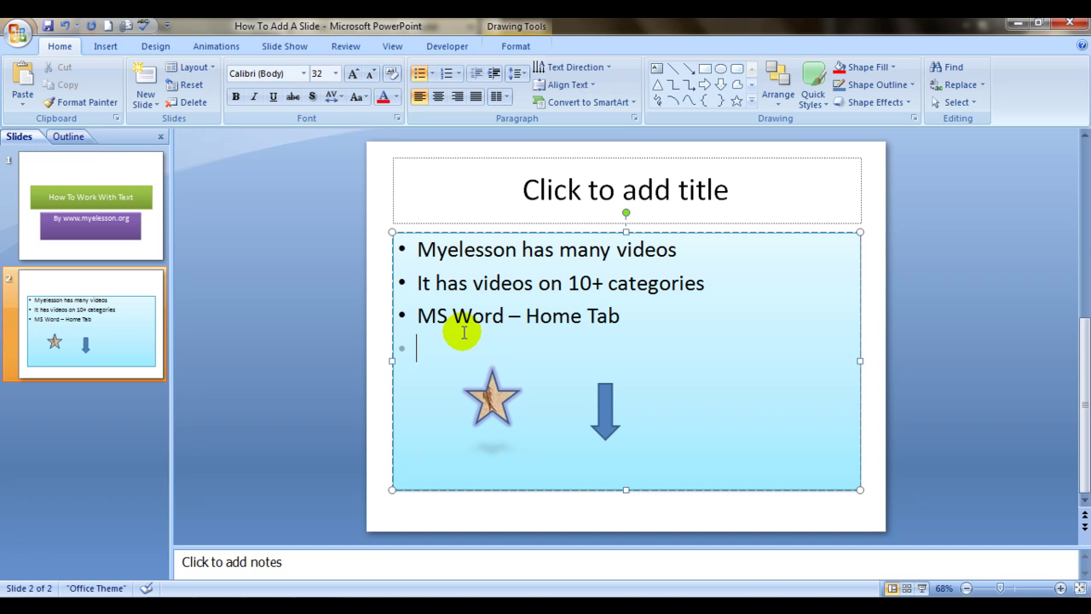
pyautogui.click(726, 434)
pyautogui.press('Return')
pyautogui.click(726, 433)
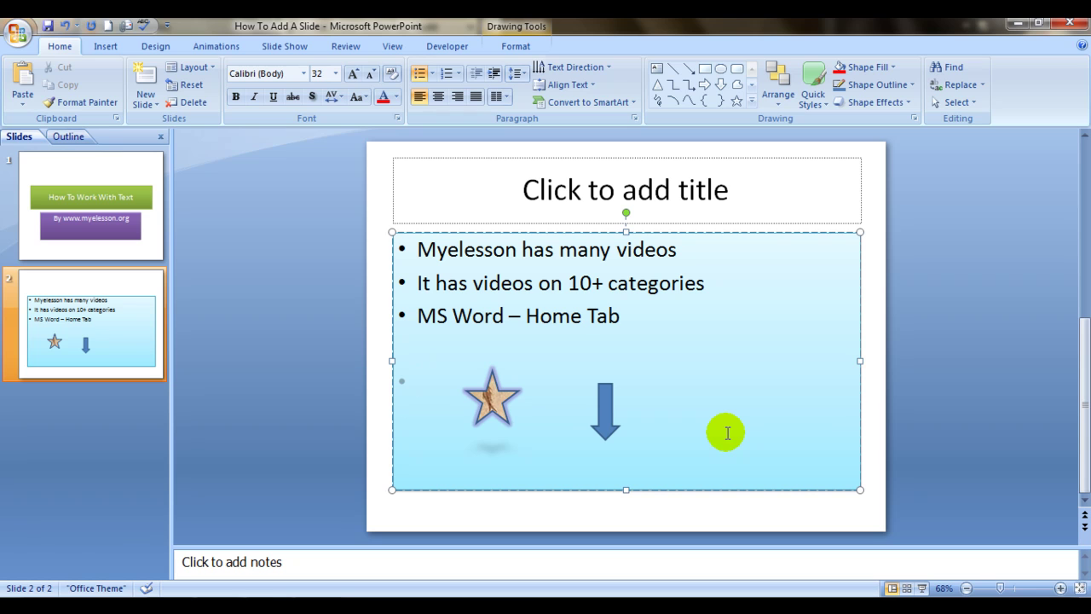